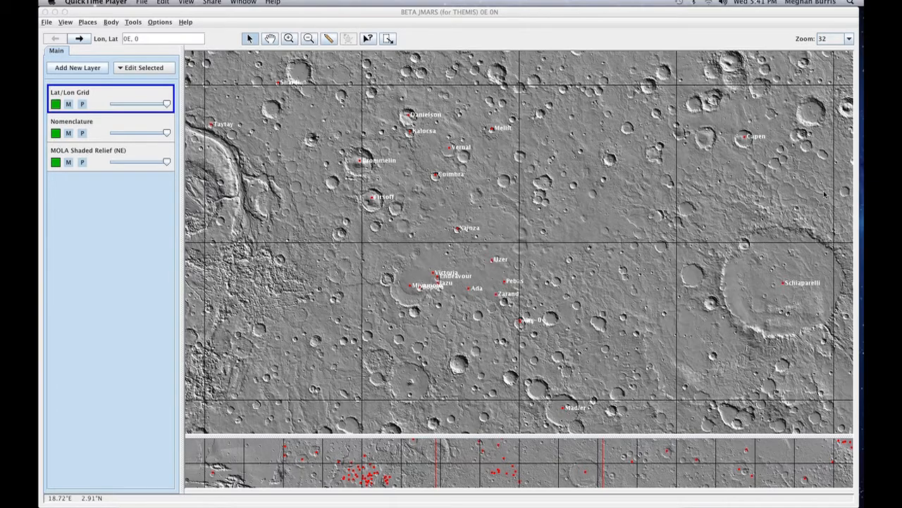
Add a projected CTX stamp layer from the Imagery category, limiting its longitude and latitude to the bounds of the main view.
{"action": "left_click", "coordinate": [828, 195]}
{"action": "left_click", "coordinate": [85, 69]}
{"action": "left_click", "coordinate": [143, 140]}
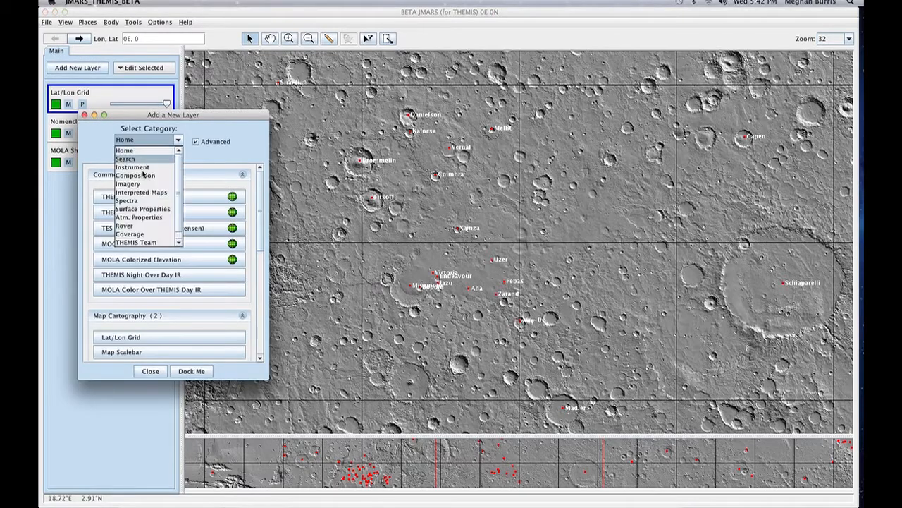
{"action": "left_click", "coordinate": [128, 184]}
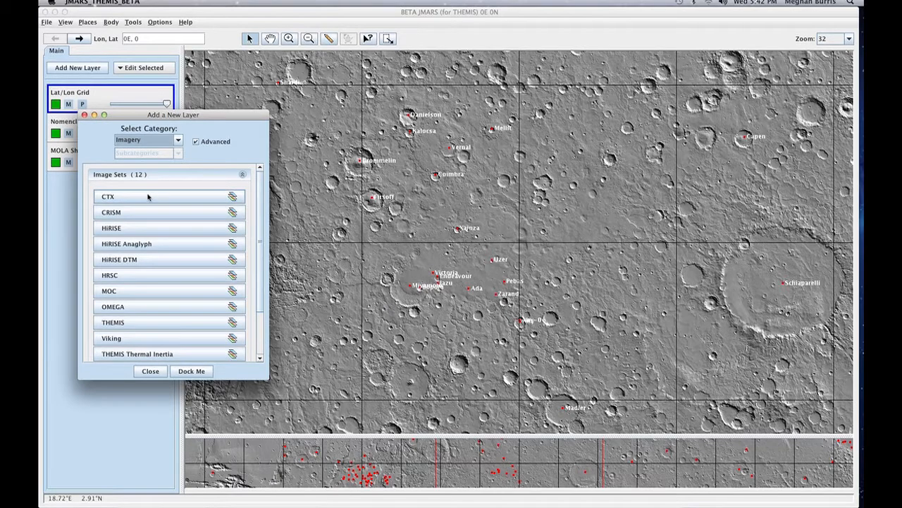
{"action": "left_click", "coordinate": [148, 197]}
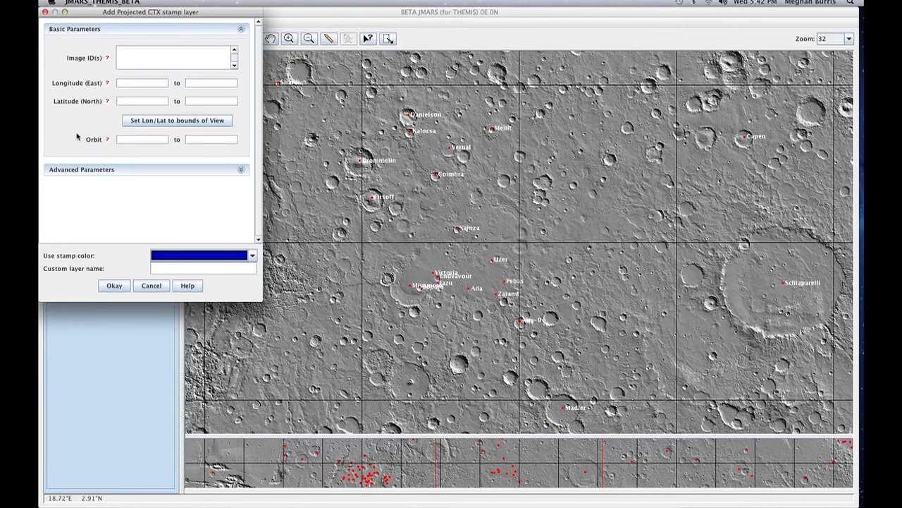
{"action": "left_click", "coordinate": [143, 122]}
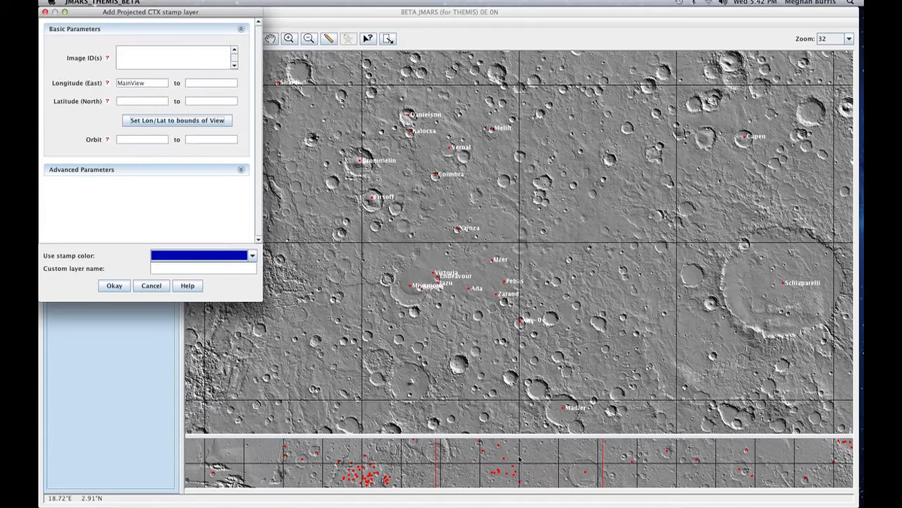
{"action": "left_click", "coordinate": [115, 285]}
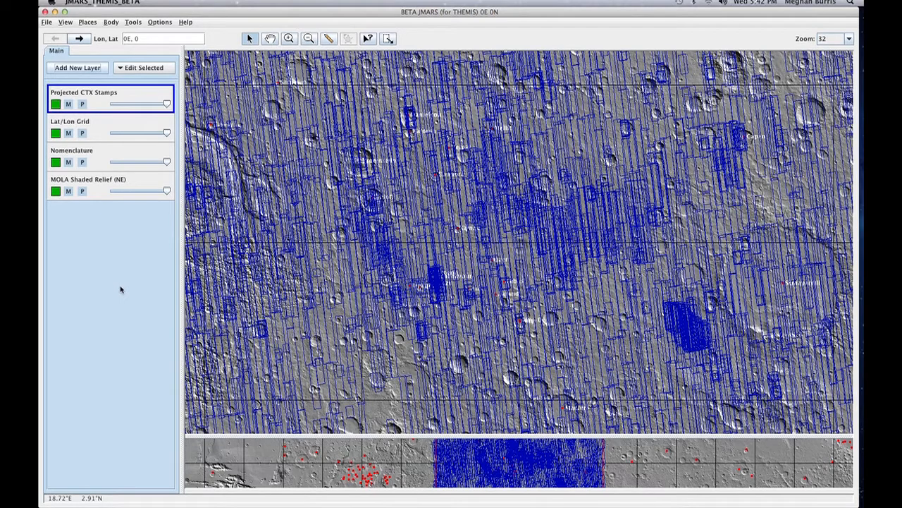
Open the Projected CTX Stamps layer options, dock them into the main window and widen the side area to show them fully.
{"action": "double_click", "coordinate": [112, 98]}
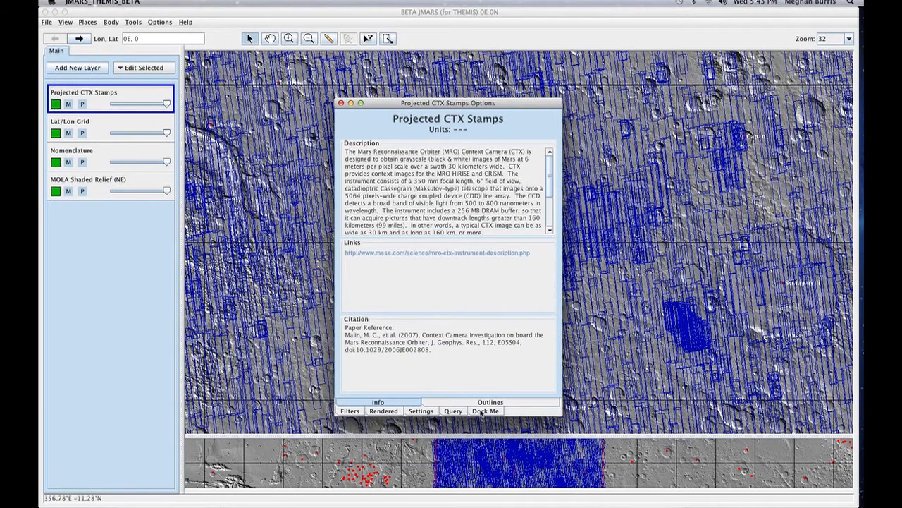
{"action": "left_click", "coordinate": [484, 411]}
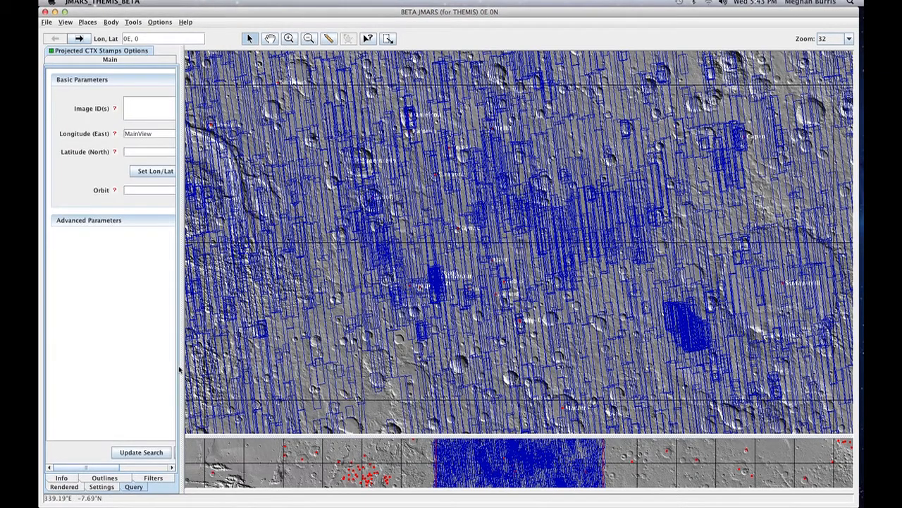
{"action": "left_click_drag", "start_coordinate": [182, 370], "coordinate": [285, 366]}
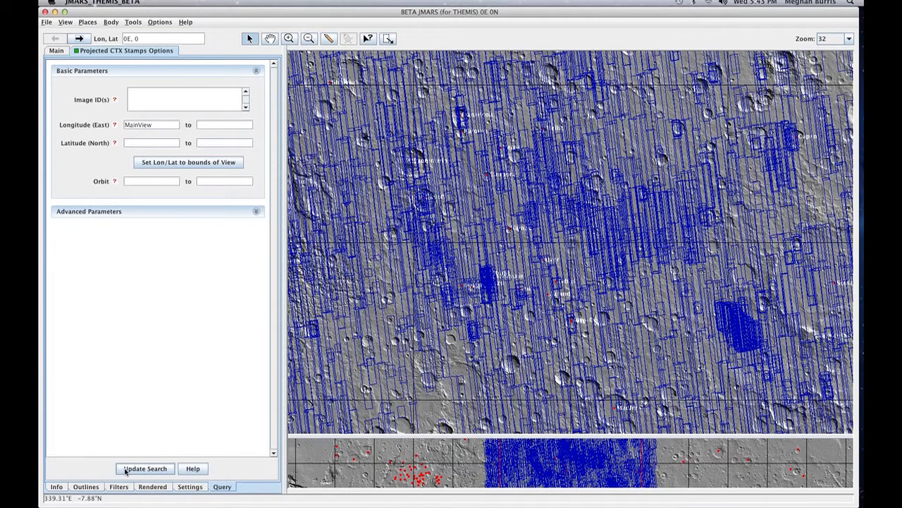
Add an Incidence Angle filter to the Projected CTX Stamps layer.
{"action": "left_click", "coordinate": [118, 487]}
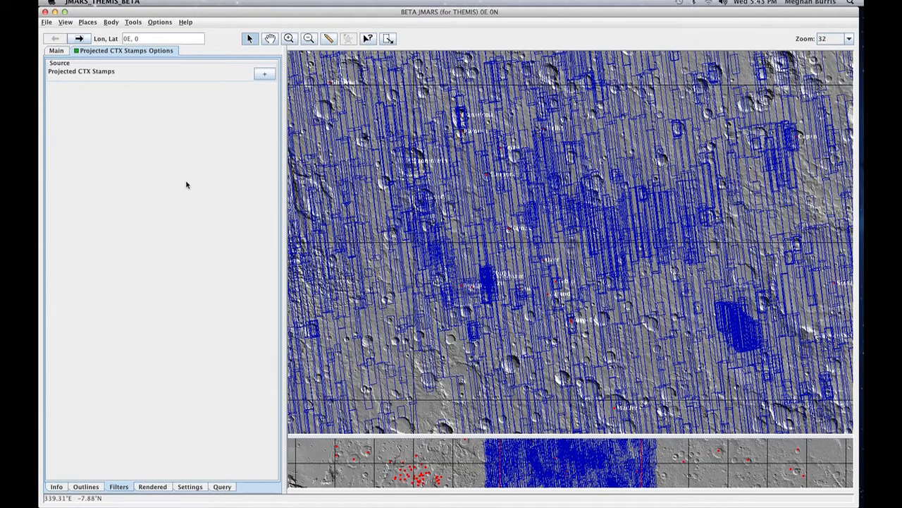
{"action": "left_click", "coordinate": [266, 74]}
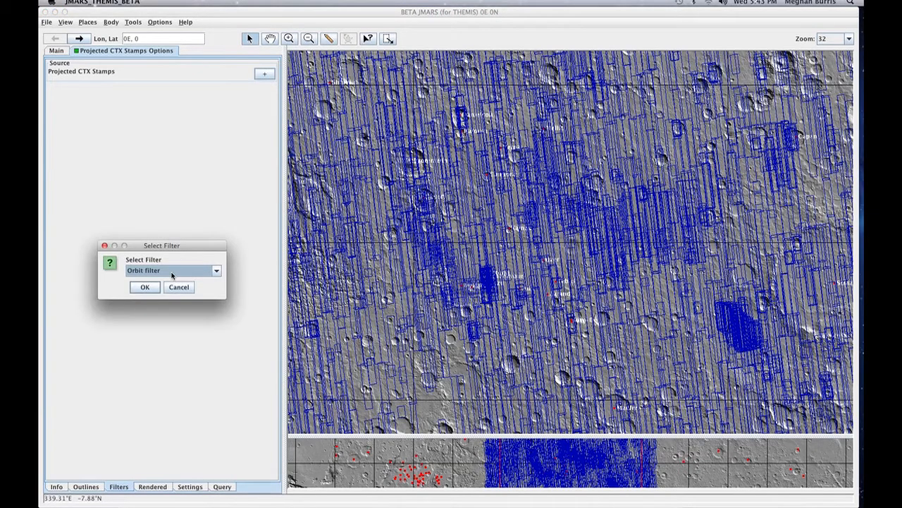
{"action": "left_click", "coordinate": [171, 275]}
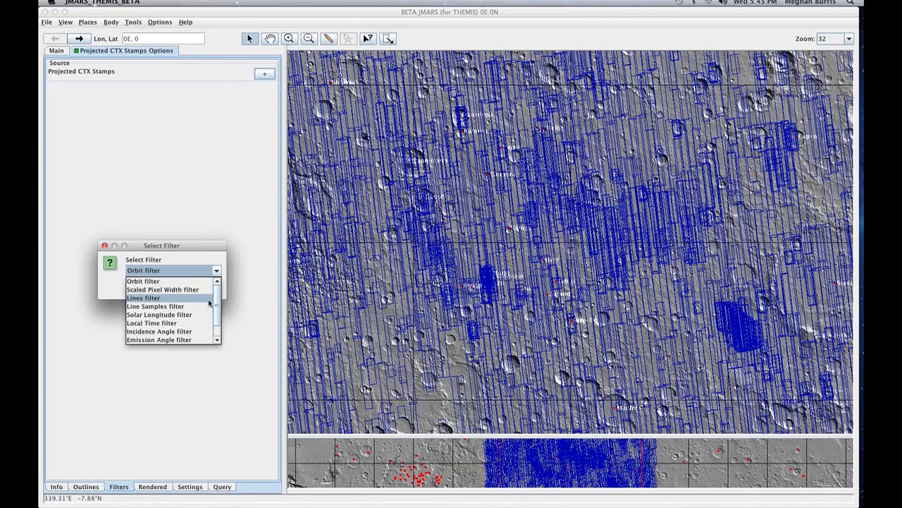
{"action": "left_click_drag", "start_coordinate": [217, 305], "coordinate": [217, 321]}
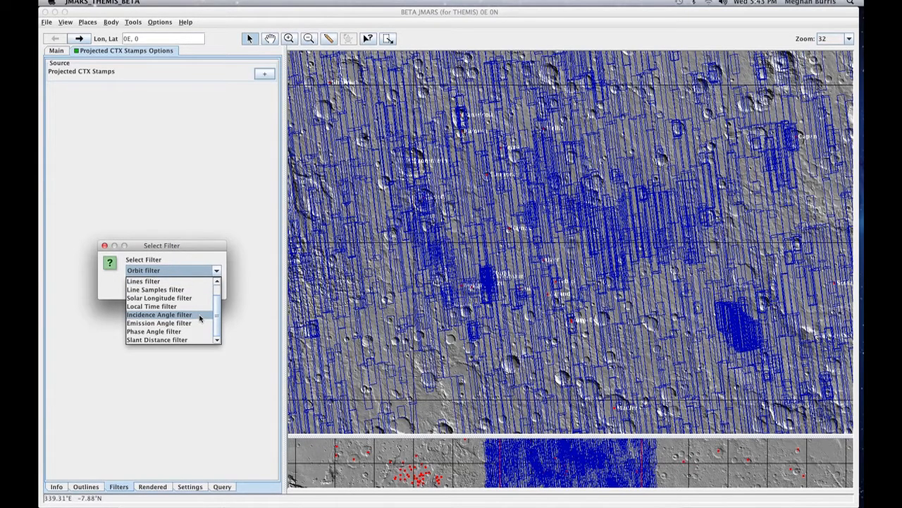
{"action": "left_click", "coordinate": [200, 319]}
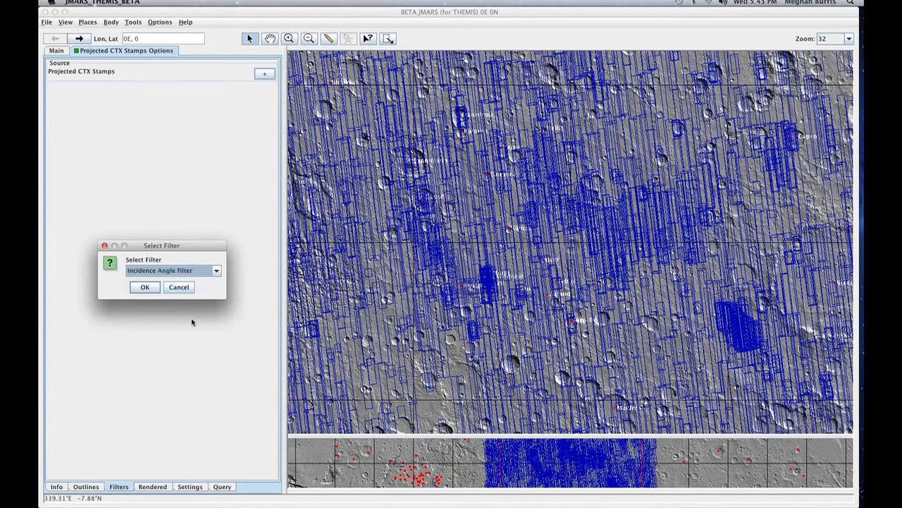
{"action": "left_click", "coordinate": [144, 287]}
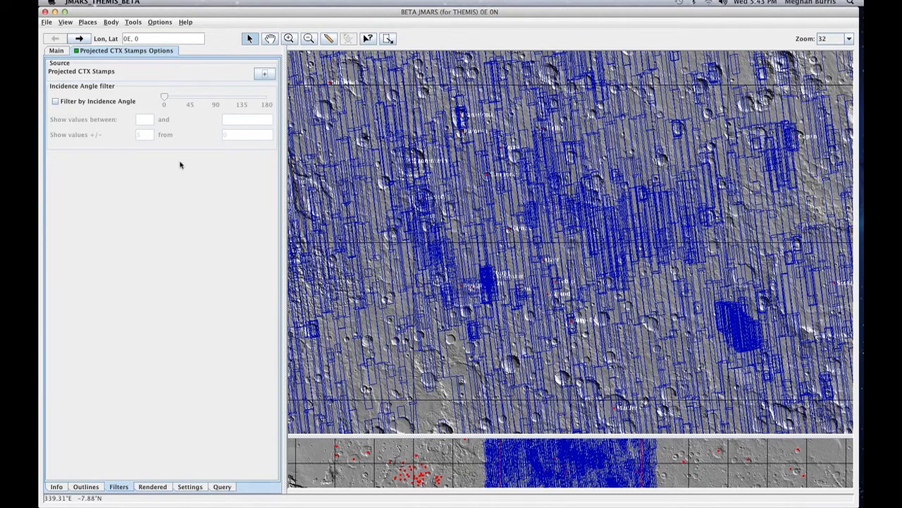
Toggle the Incidence Angle filter on and off to compare the stamps, leaving it enabled.
{"action": "left_click", "coordinate": [56, 103]}
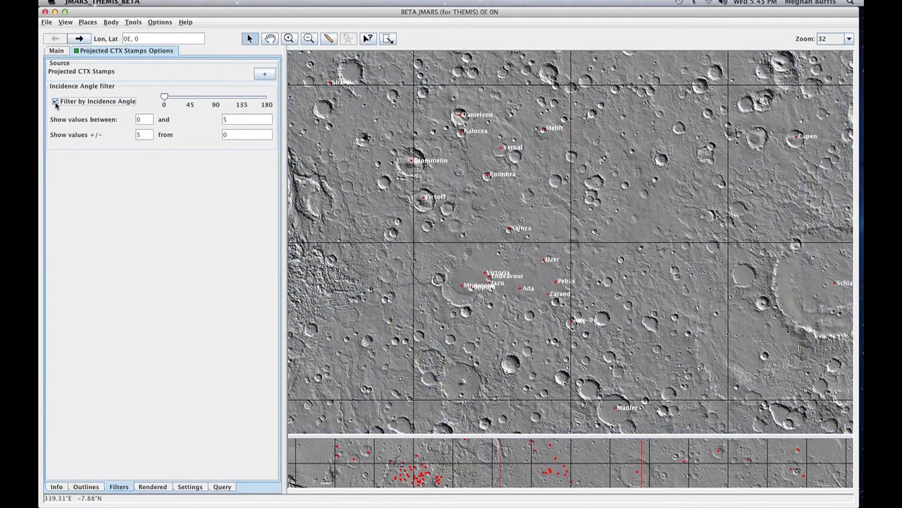
{"action": "left_click", "coordinate": [56, 102]}
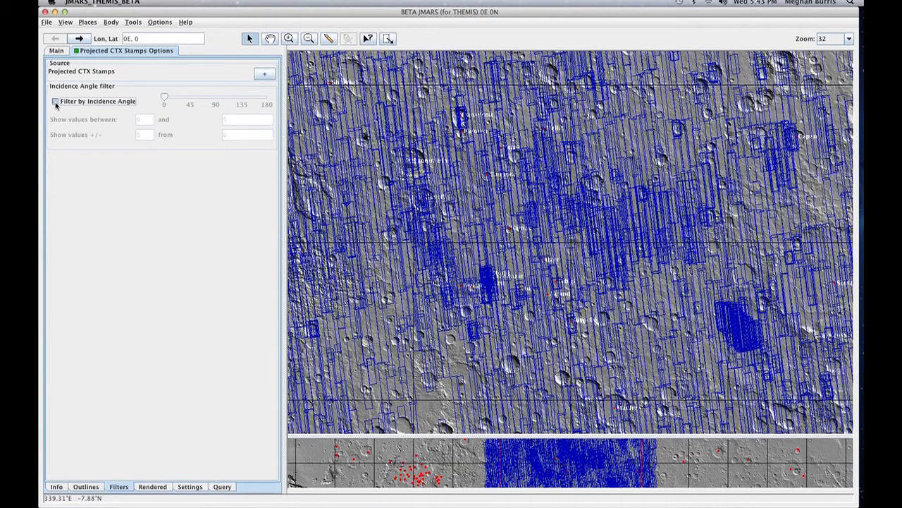
{"action": "left_click", "coordinate": [55, 102]}
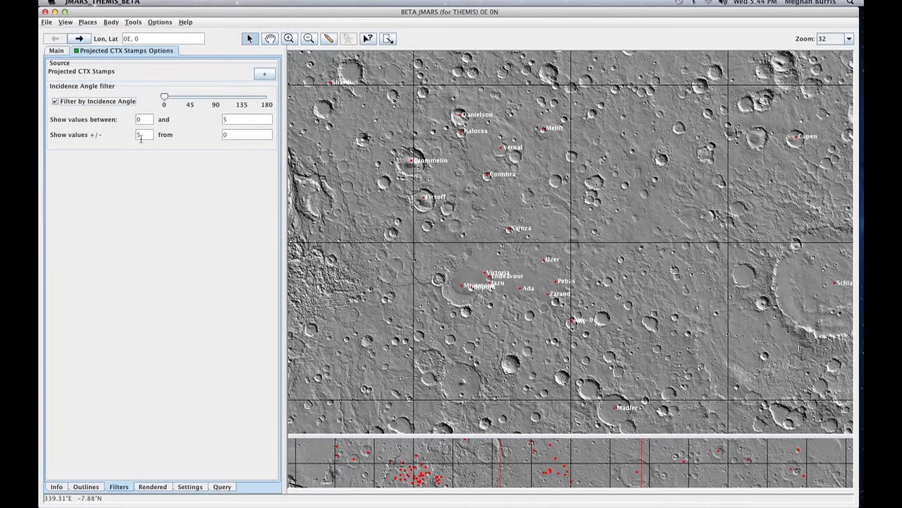
Shift the incidence angle centre through 36, 41 and 51, ending at 0 with a tolerance of +/- 10.
{"action": "left_click", "coordinate": [166, 100]}
{"action": "left_click_drag", "start_coordinate": [166, 100], "coordinate": [187, 100]}
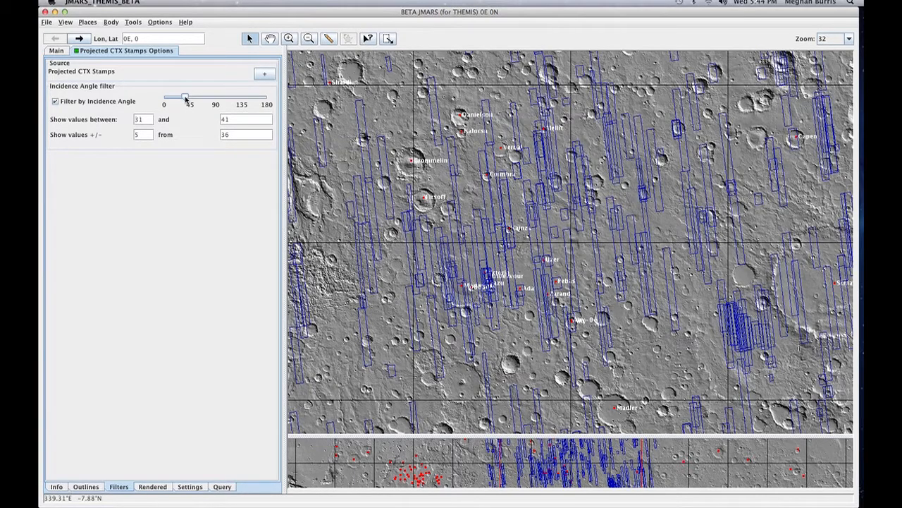
{"action": "left_click_drag", "start_coordinate": [187, 99], "coordinate": [189, 100]}
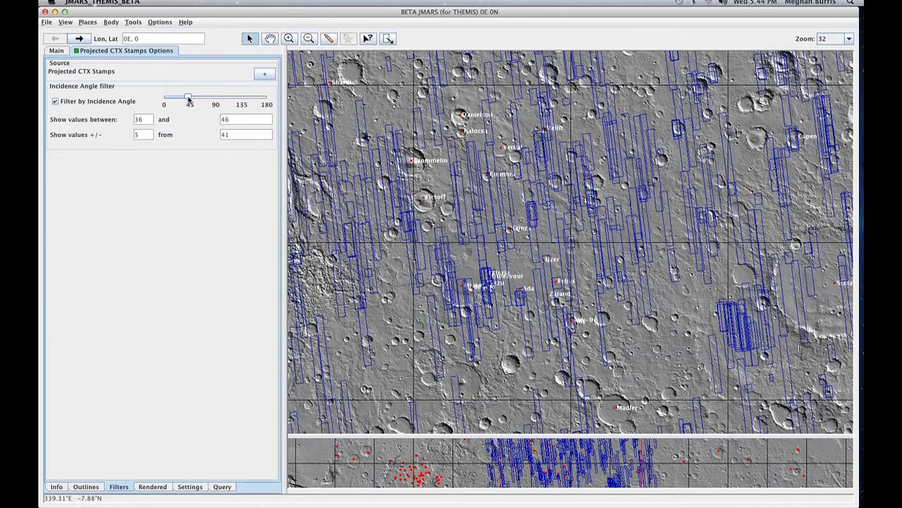
{"action": "left_click_drag", "start_coordinate": [190, 100], "coordinate": [194, 101]}
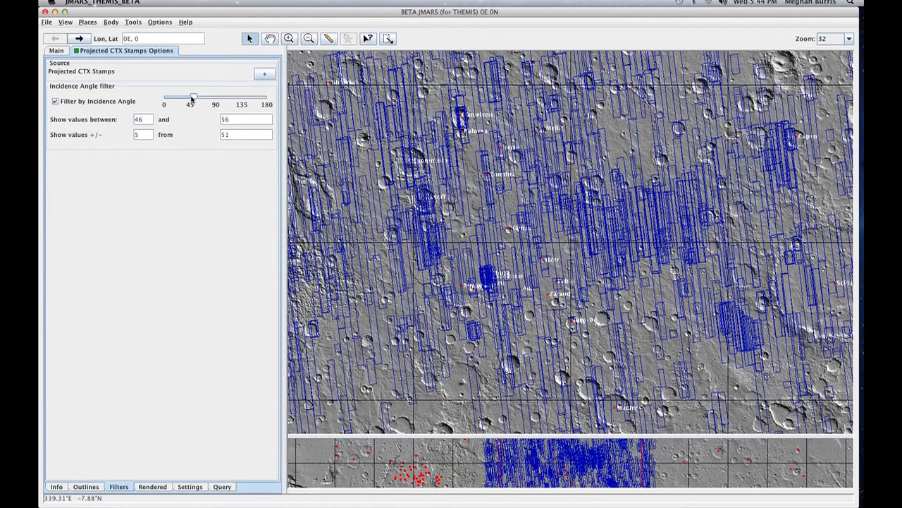
{"action": "left_click_drag", "start_coordinate": [194, 101], "coordinate": [189, 101]}
{"action": "left_click", "coordinate": [164, 102]}
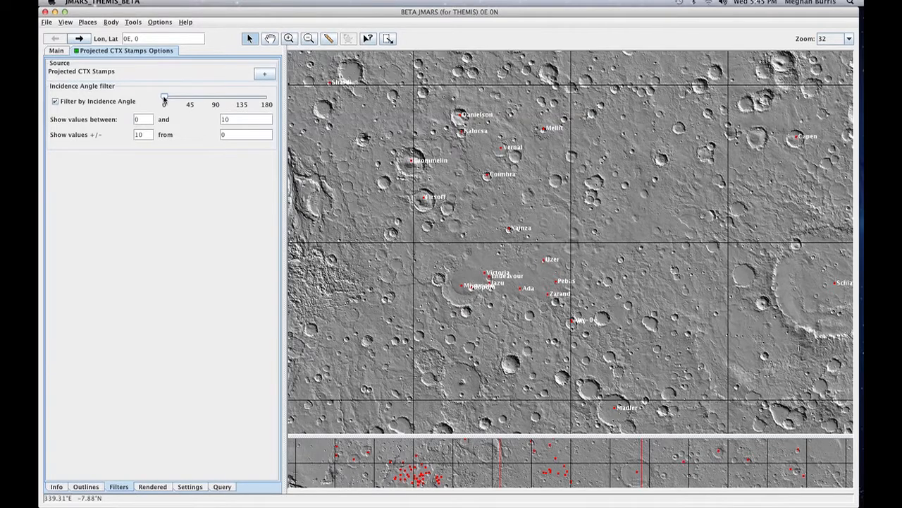
Add a Solar Longitude filter to the Projected CTX Stamps layer and enable it.
{"action": "left_click", "coordinate": [265, 75]}
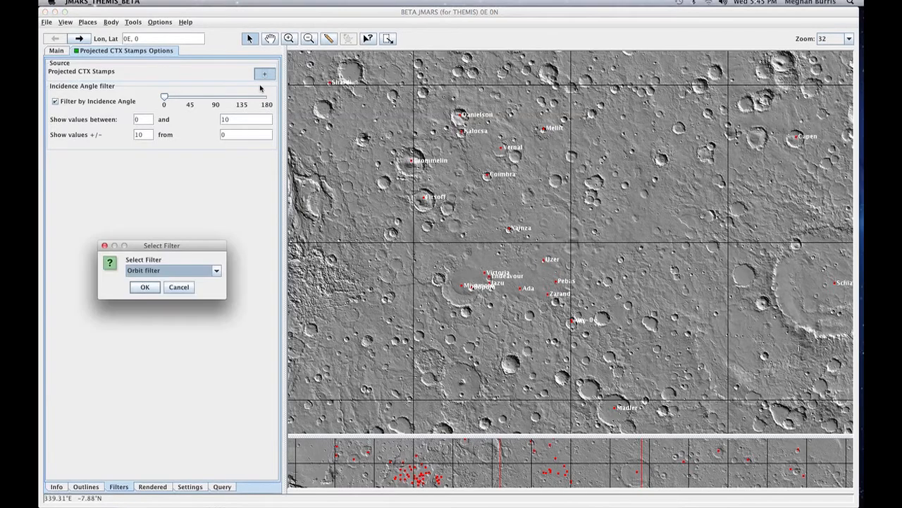
{"action": "left_click", "coordinate": [164, 272]}
{"action": "left_click", "coordinate": [161, 315]}
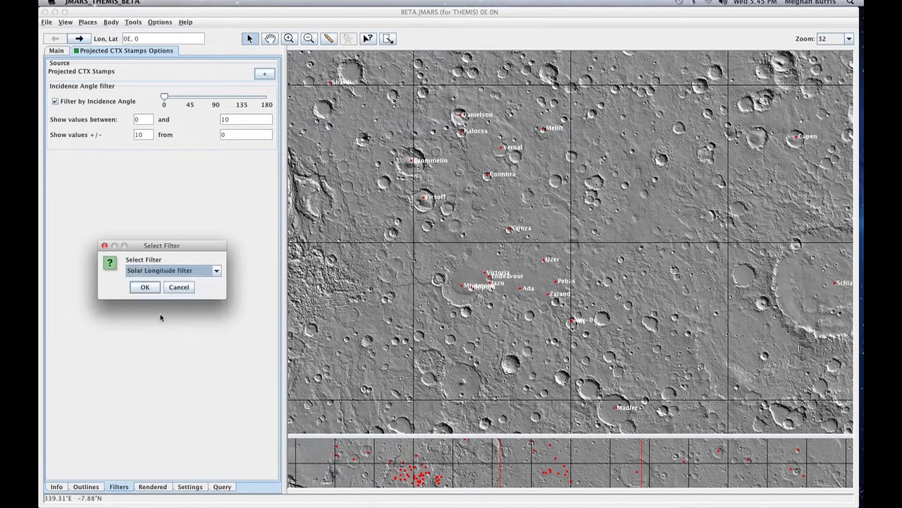
{"action": "left_click", "coordinate": [146, 285]}
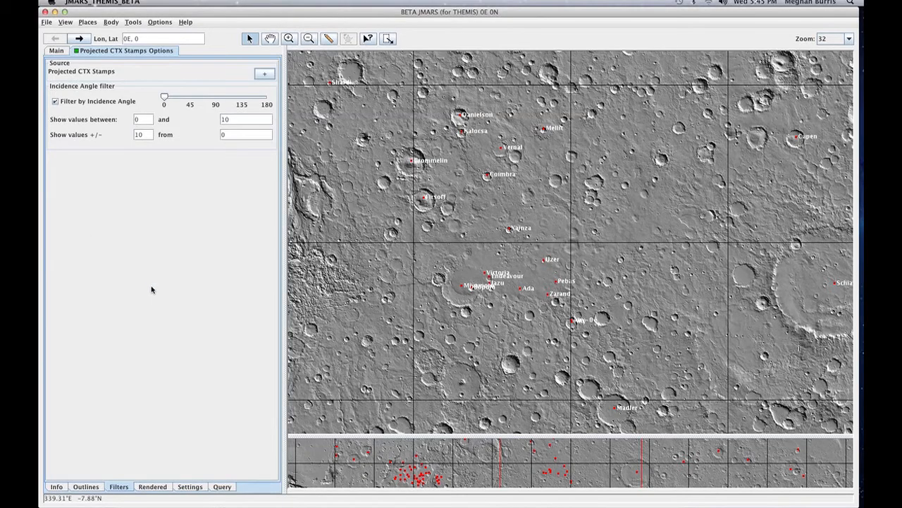
{"action": "left_click", "coordinate": [57, 171]}
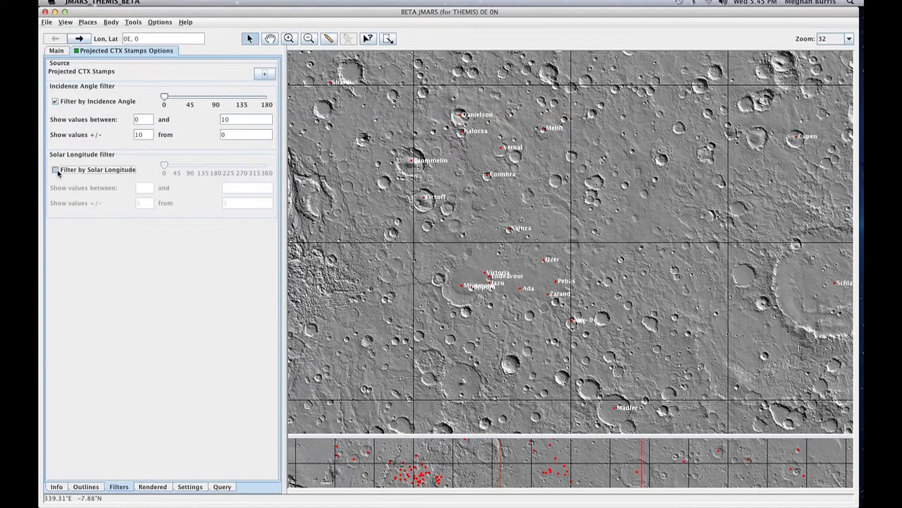
{"action": "left_click", "coordinate": [56, 102]}
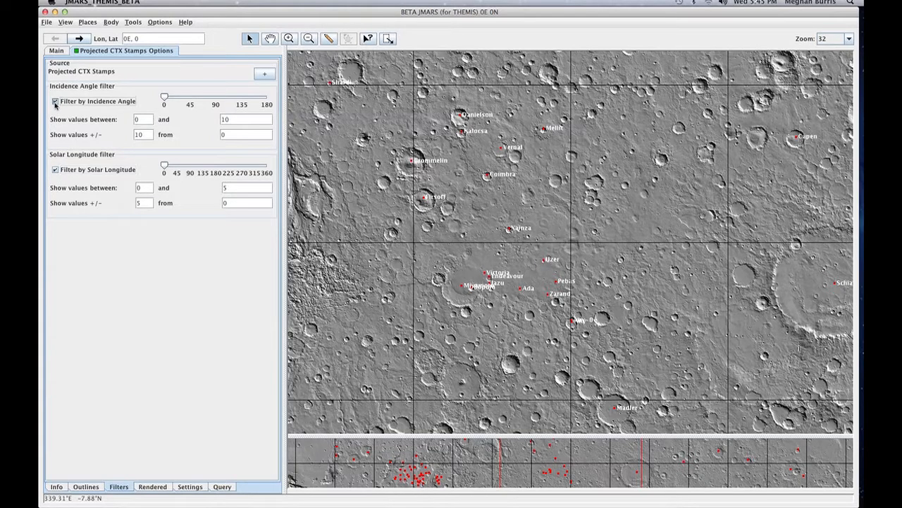